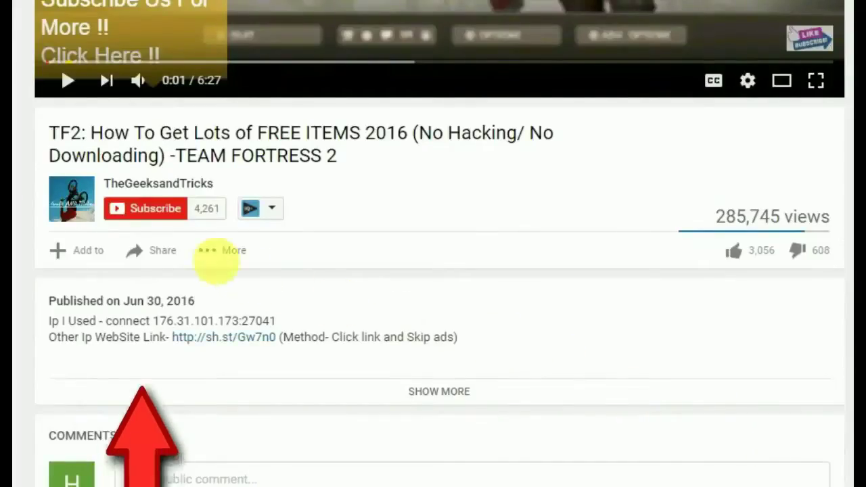
# Subscribe to the TheGeeksandTricks channel and save the setting that sends all notifications for it.
pyautogui.click(150, 215)
pyautogui.click(208, 211)
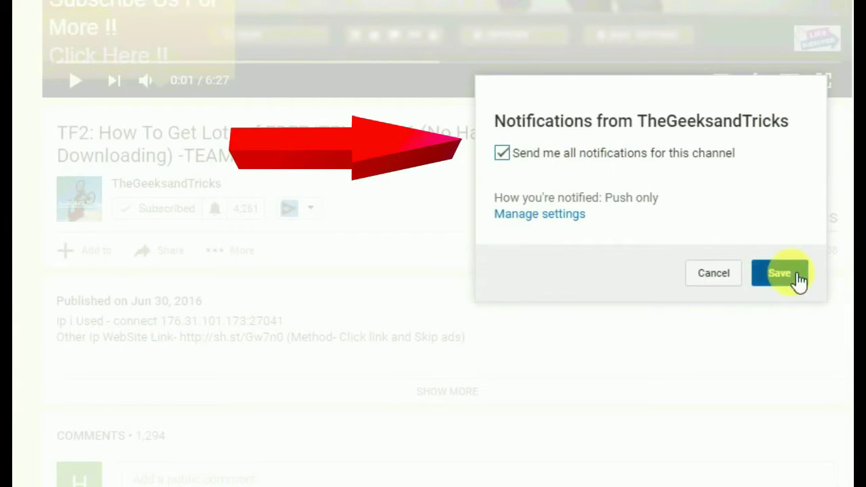
pyautogui.click(779, 273)
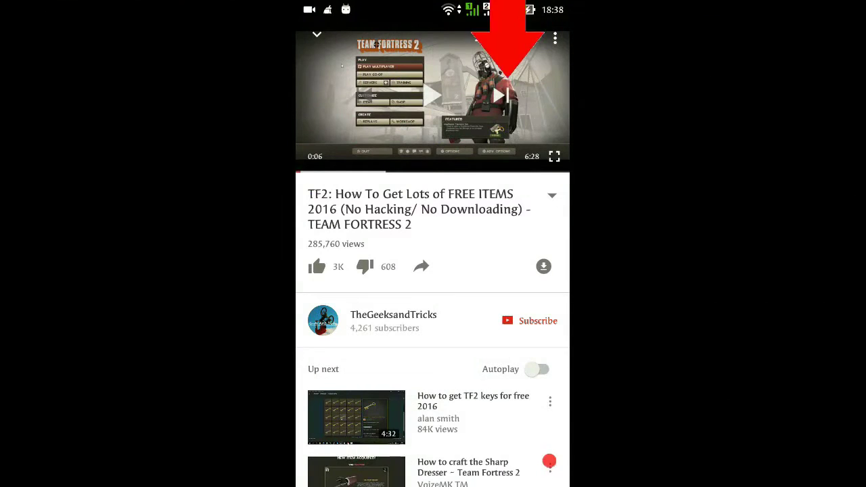
# Subscribe to TheGeeksandTricks in the mobile YouTube app and turn on the channel's notifications.
pyautogui.click(530, 321)
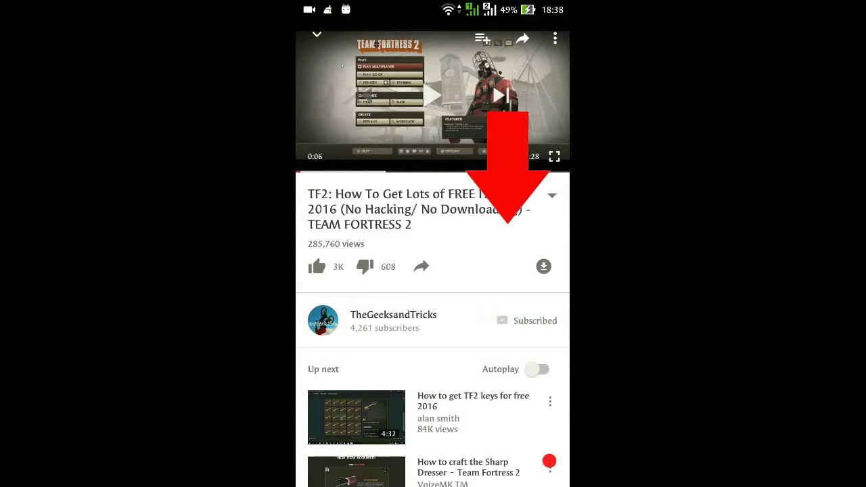
pyautogui.click(549, 321)
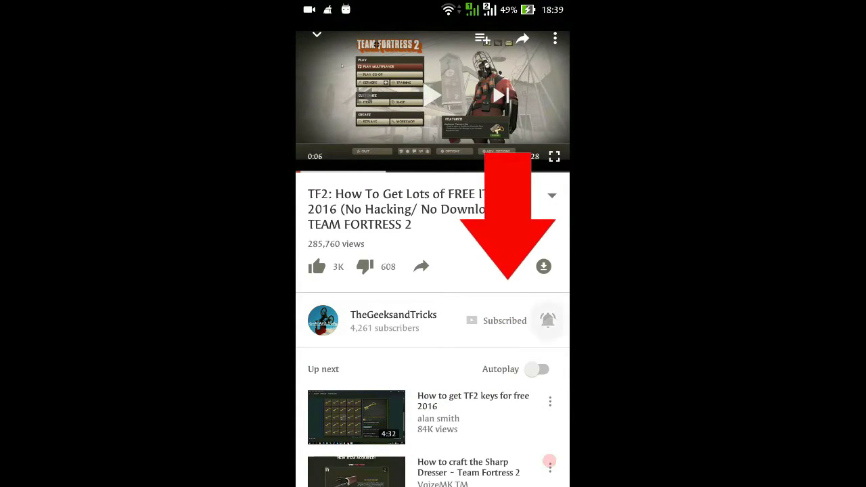
pyautogui.click(517, 302)
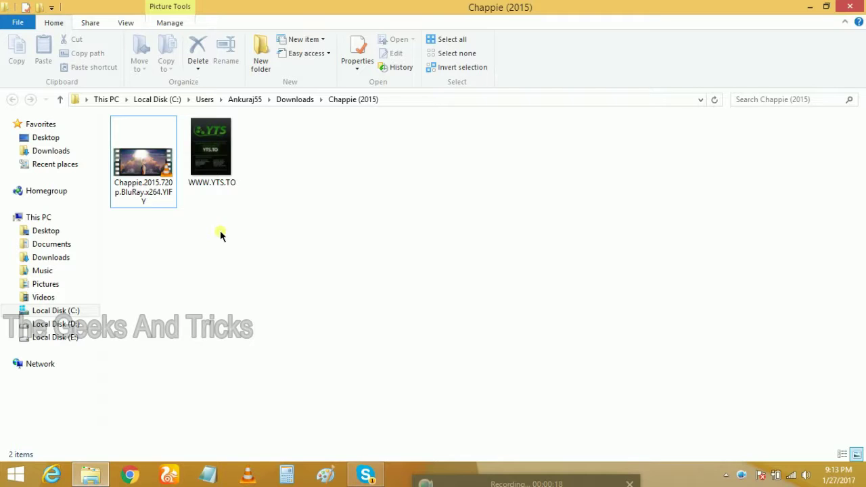
# Play the Chappie movie file in VLC from about the 38-minute mark to check for subtitles, and close the player.
pyautogui.click(146, 181)
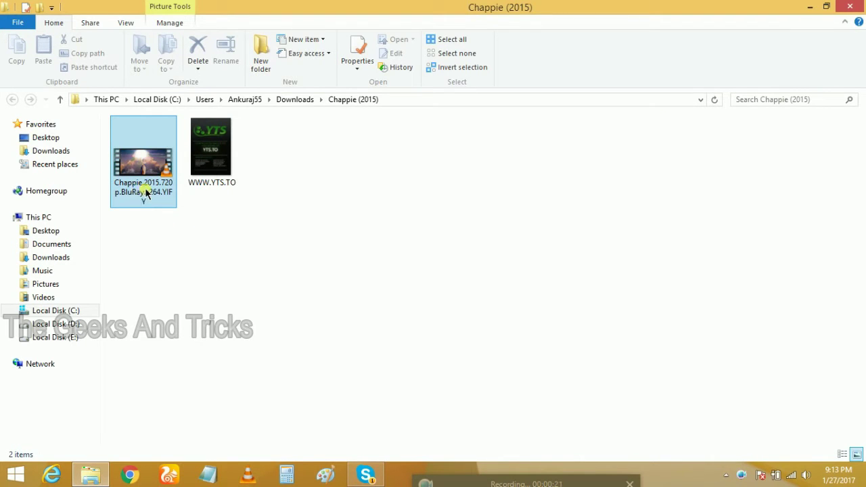
pyautogui.click(146, 193)
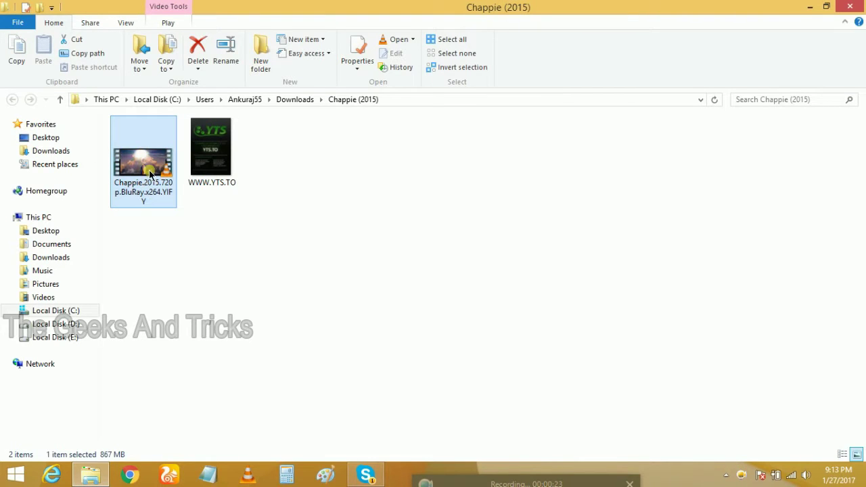
pyautogui.doubleClick(150, 174)
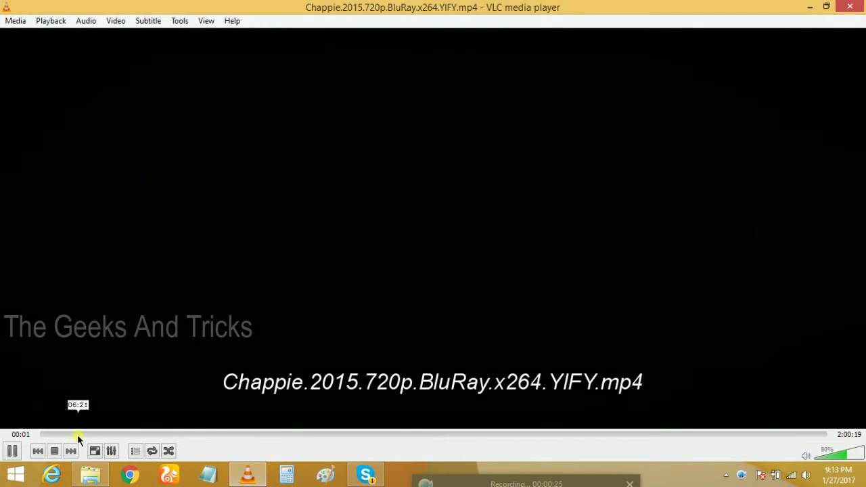
pyautogui.moveTo(76, 437); pyautogui.dragTo(291, 434)
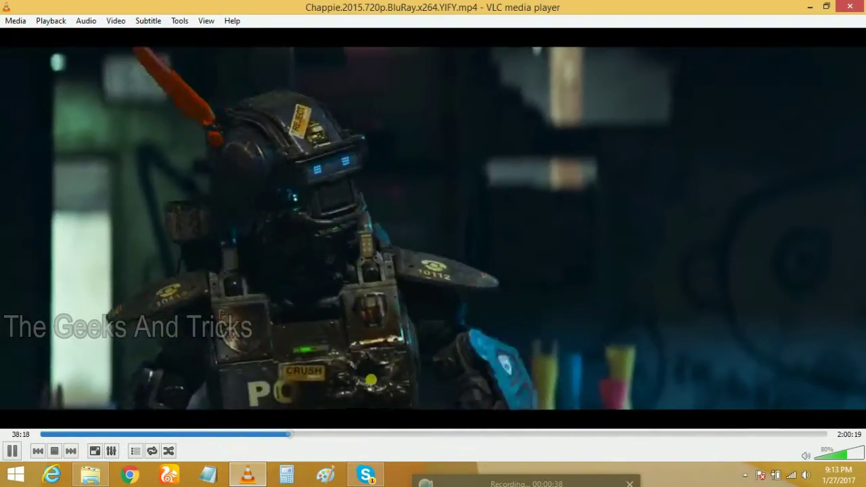
pyautogui.hotkey('alt', 'F4')
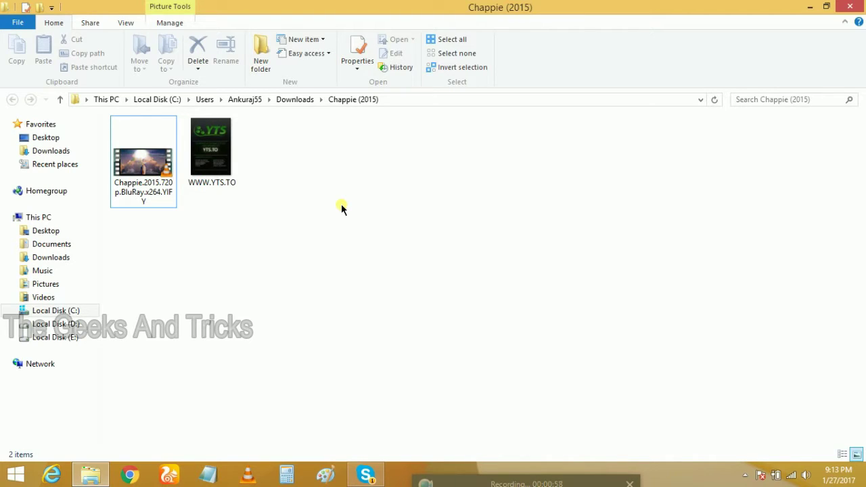
# Copy the full file name of the Chappie movie without renaming the file.
pyautogui.click(139, 196)
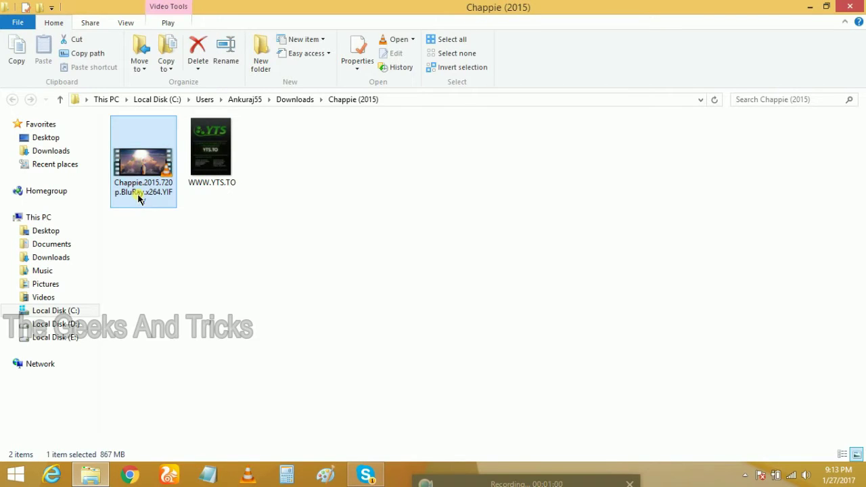
pyautogui.click(149, 195)
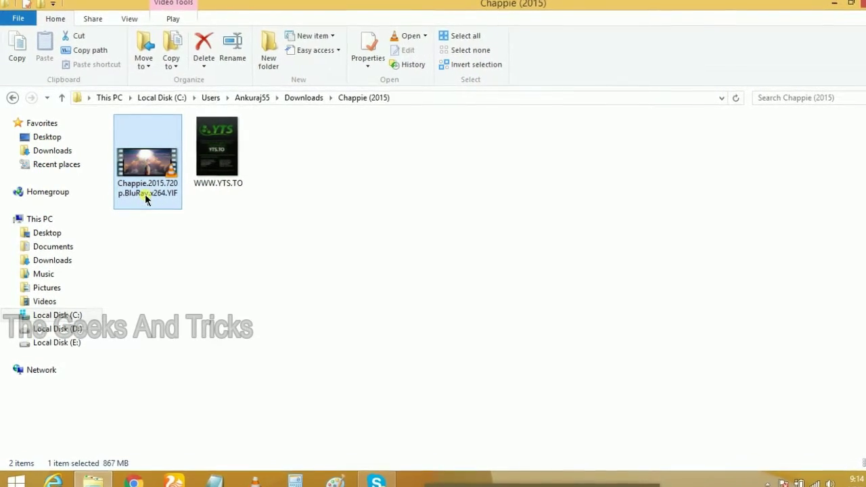
pyautogui.click(146, 195)
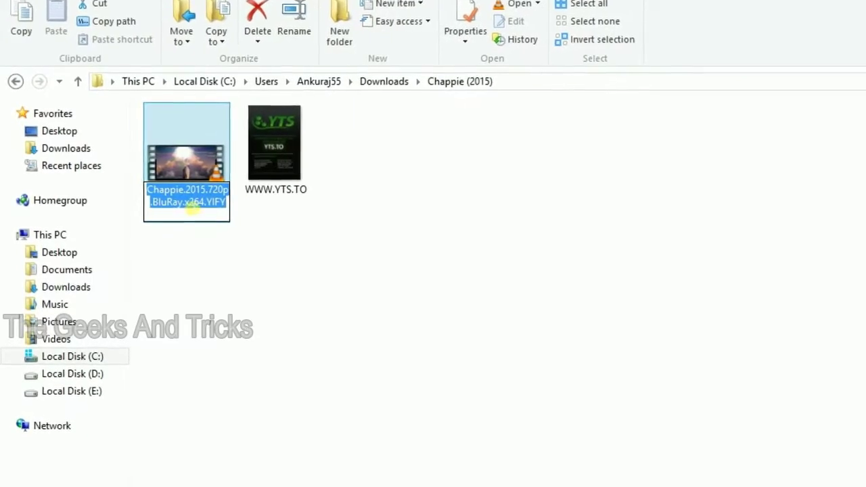
pyautogui.rightClick(206, 207)
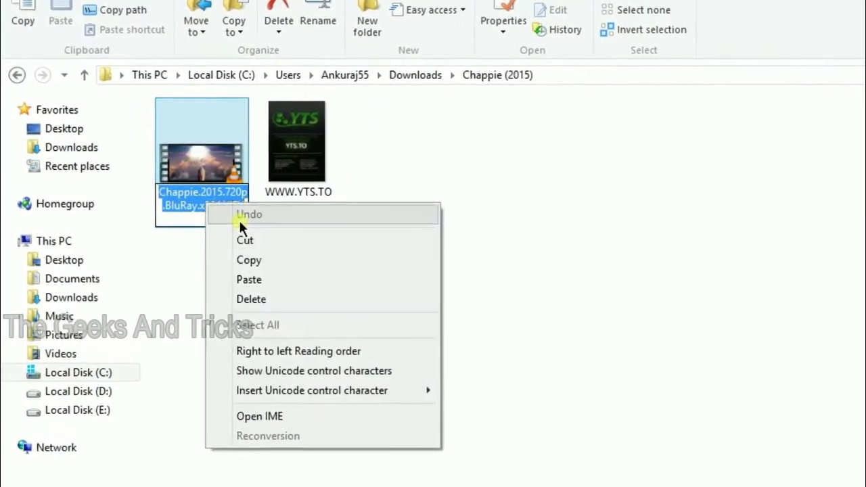
pyautogui.click(264, 265)
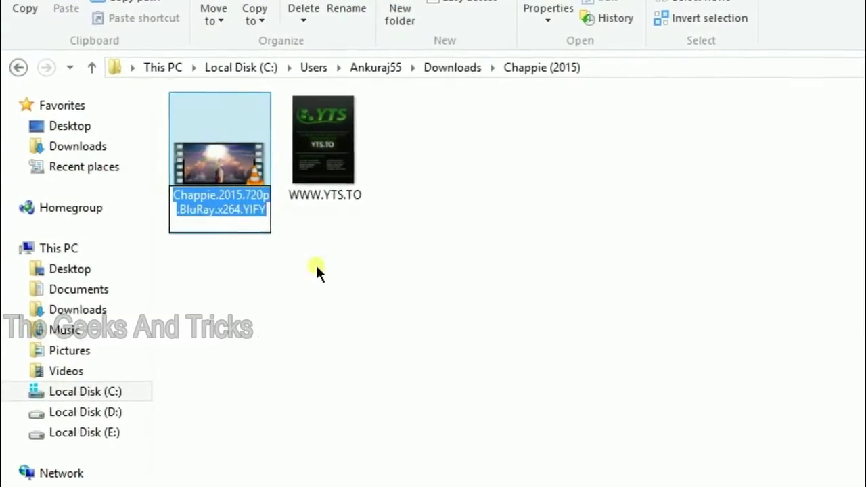
pyautogui.click(378, 279)
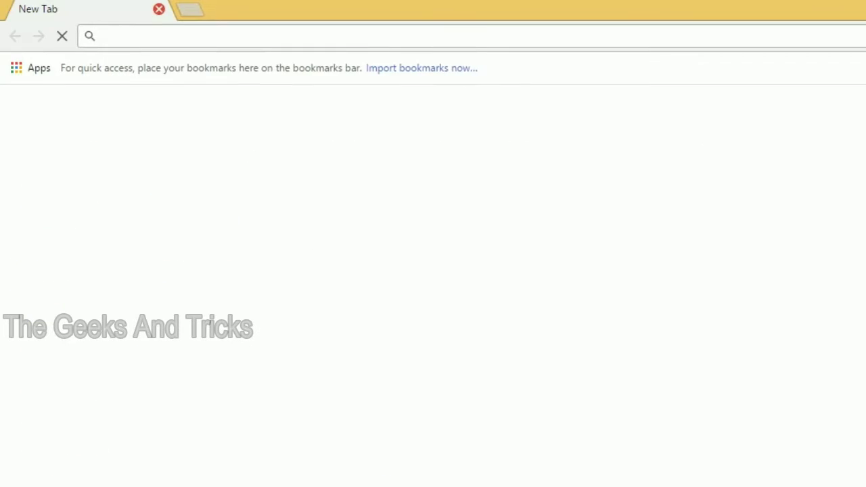
# Search Google in Chrome for the copied movie name followed by "subs": Chappie.2015.720p.BluRay.x264.YIFY subs.
pyautogui.rightClick(280, 35)
pyautogui.click(330, 119)
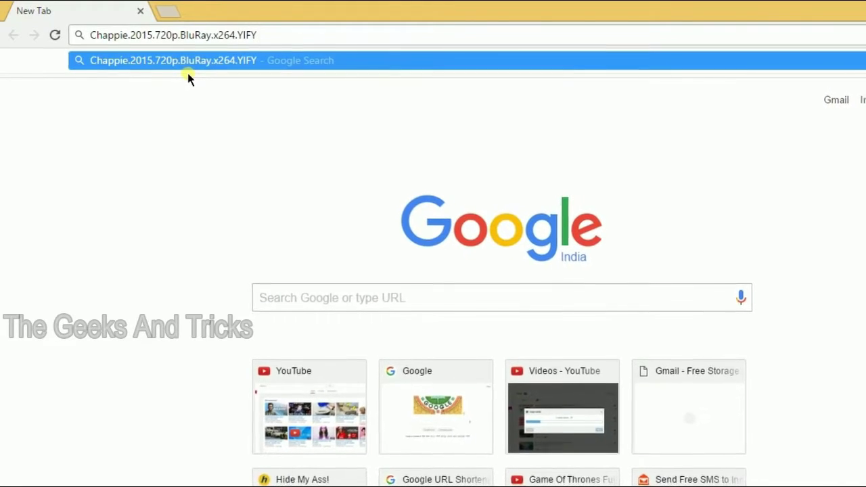
pyautogui.write('subs')
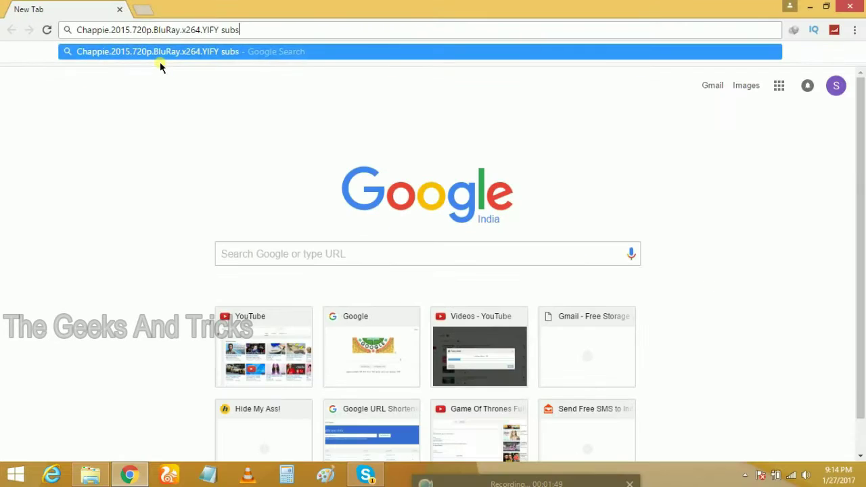
pyautogui.press('Return')
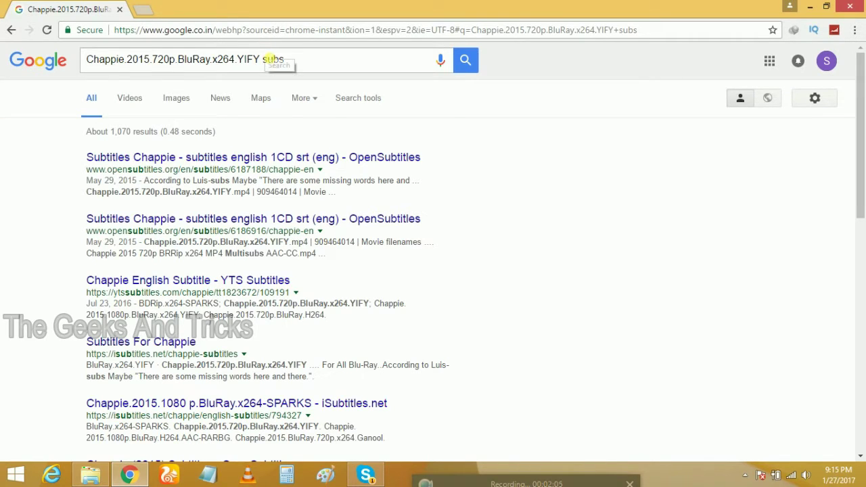
# Open the first OpenSubtitles result for Chappie English subtitles in a new tab and switch to it.
pyautogui.click(264, 59)
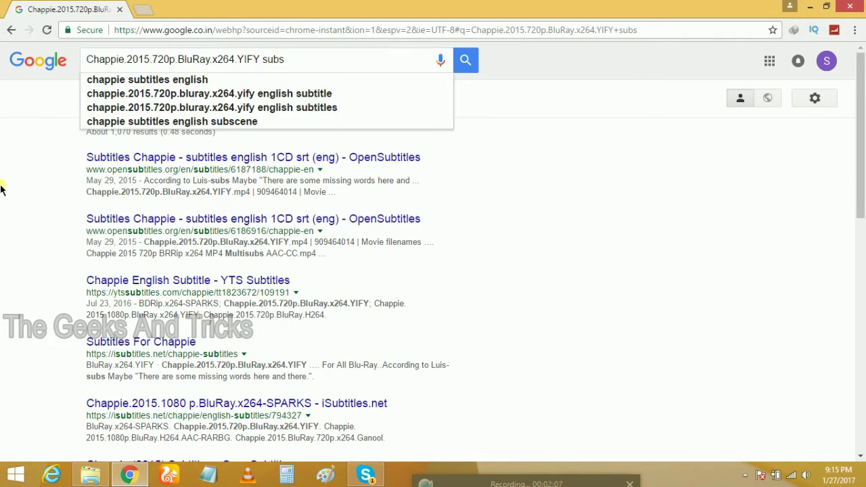
pyautogui.click(490, 203)
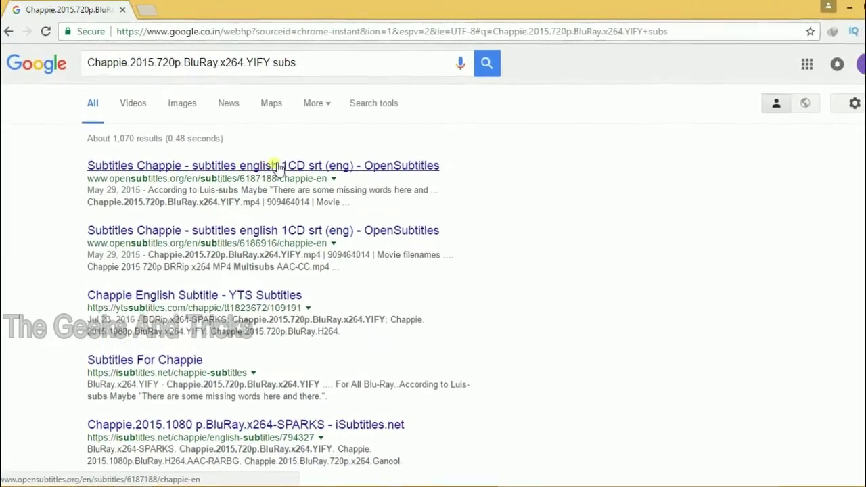
pyautogui.rightClick(257, 180)
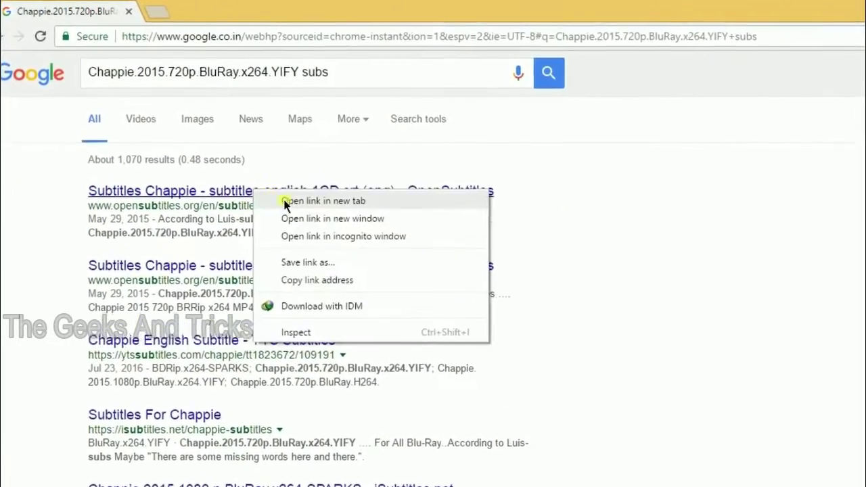
pyautogui.click(298, 190)
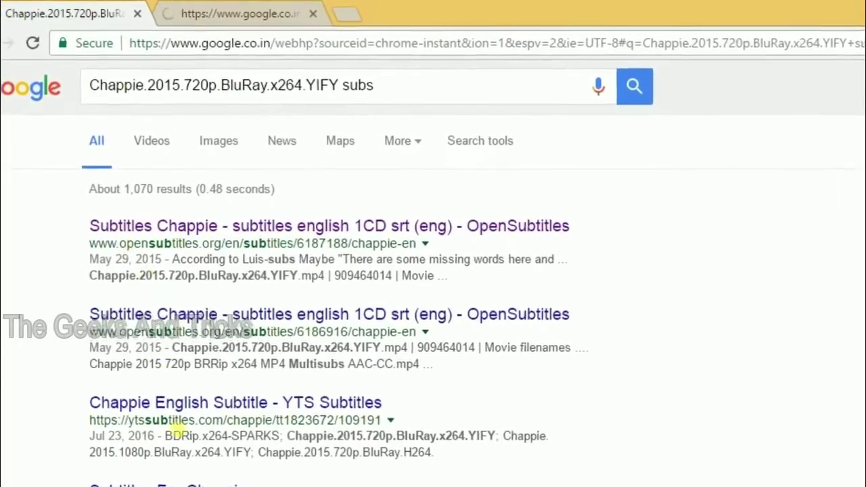
pyautogui.scroll(-3, 112, 379)
pyautogui.scroll(-3, 132, 359)
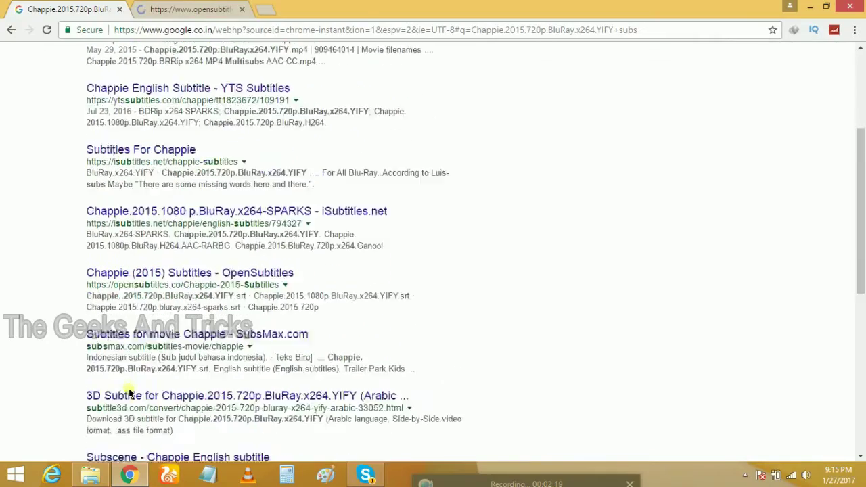
pyautogui.scroll(5, 116, 196)
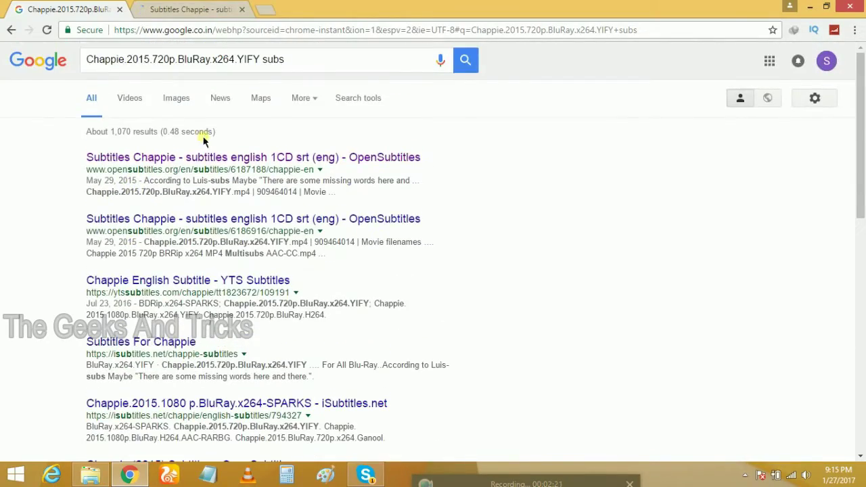
pyautogui.click(209, 5)
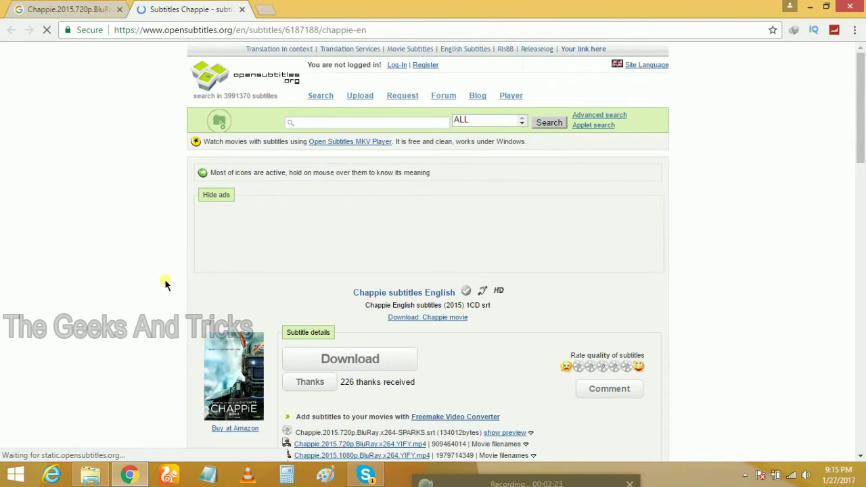
# Compare the other subtitle search results, return to the OpenSubtitles page and dismiss its sign-up prompt.
pyautogui.scroll(-2, 164, 284)
pyautogui.scroll(2, 163, 257)
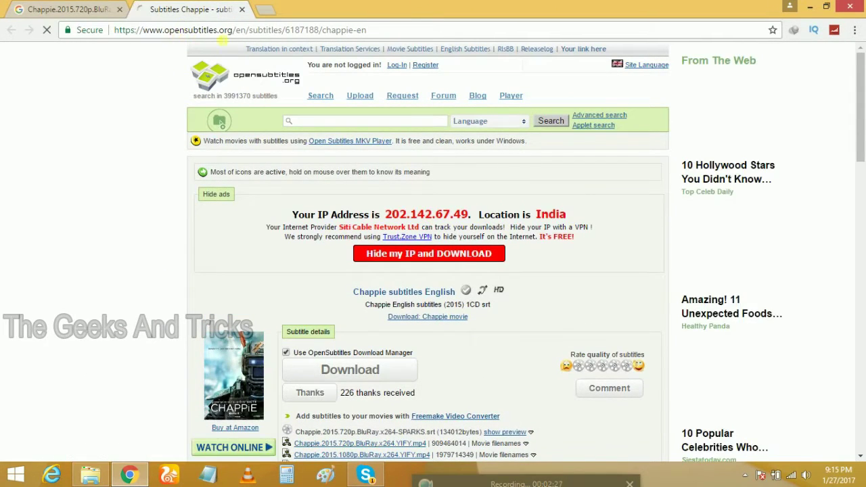
pyautogui.click(83, 6)
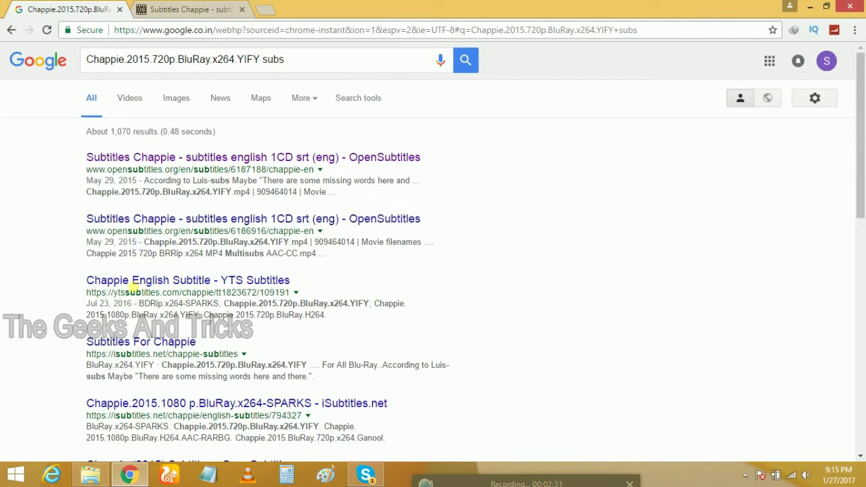
pyautogui.scroll(-1, 154, 294)
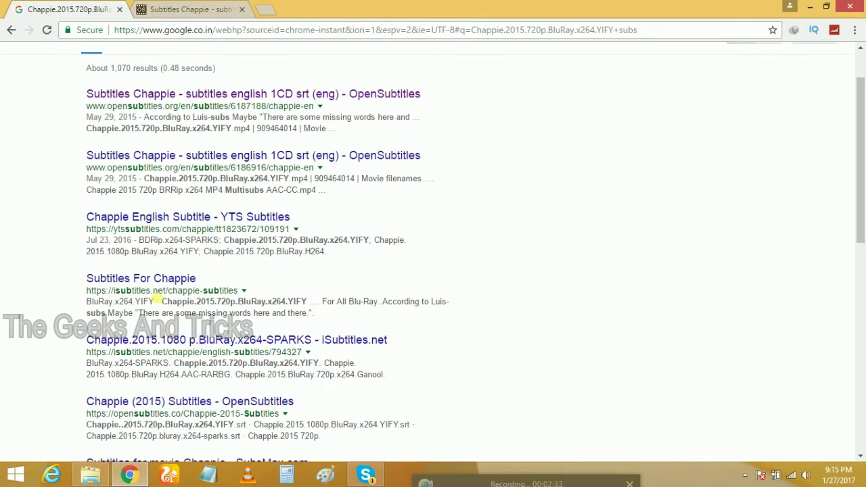
pyautogui.scroll(1, 157, 297)
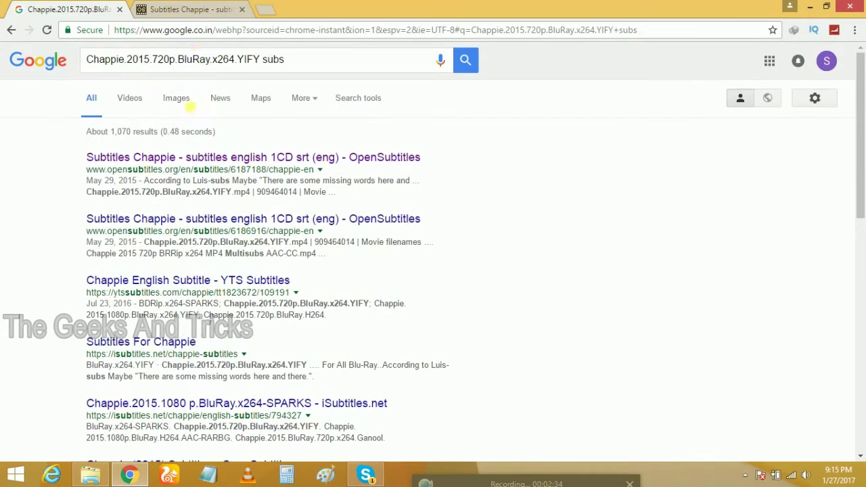
pyautogui.click(186, 6)
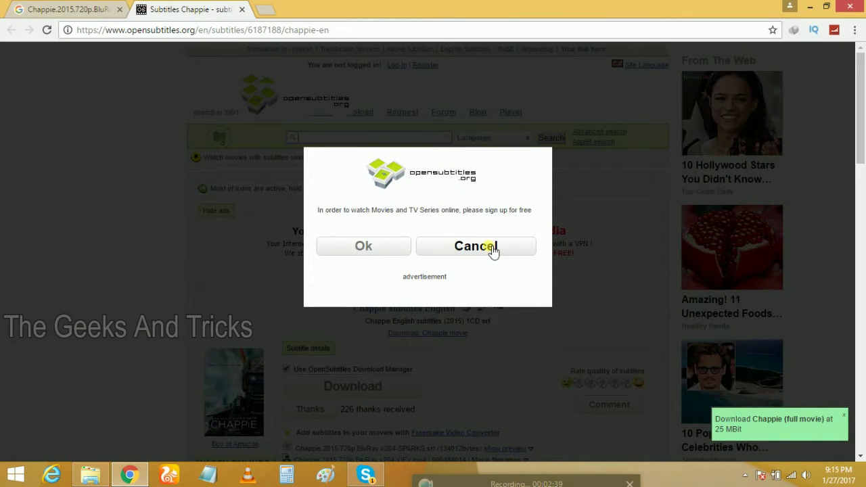
pyautogui.click(493, 249)
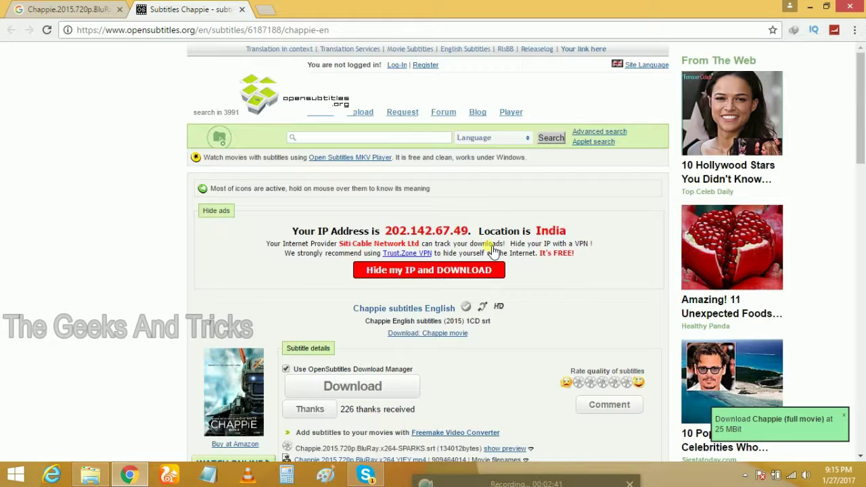
# Download the Chappie English subtitles zip with the OpenSubtitles Download Manager option turned off.
pyautogui.scroll(-2, 217, 289)
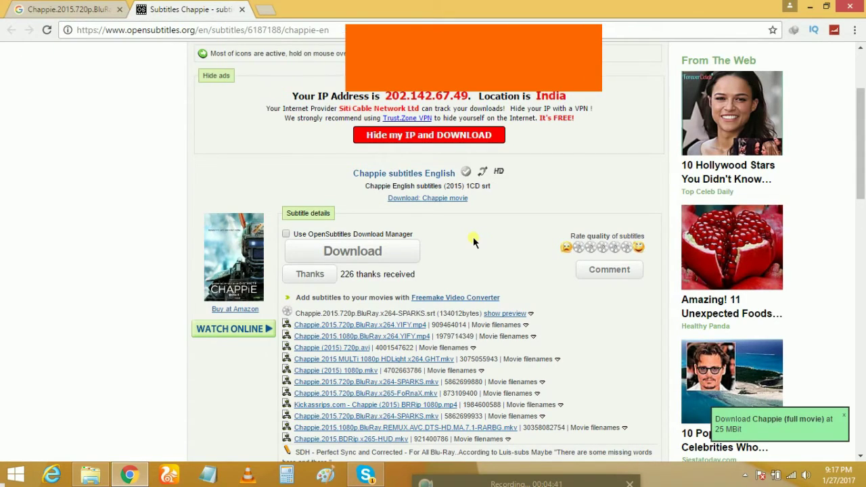
pyautogui.click(285, 233)
pyautogui.scroll(1, 324, 257)
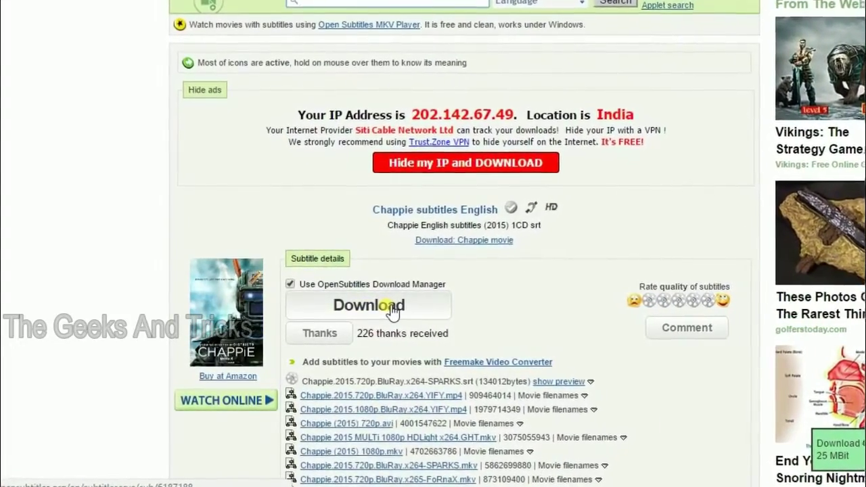
pyautogui.click(460, 195)
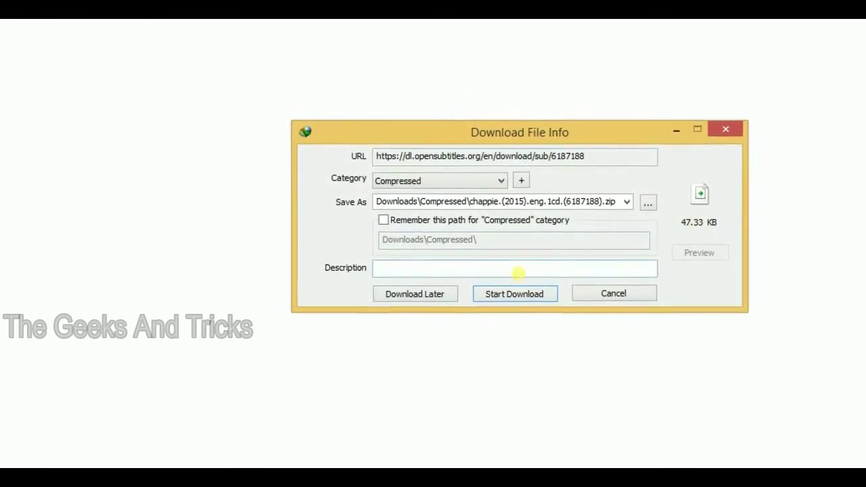
pyautogui.click(517, 295)
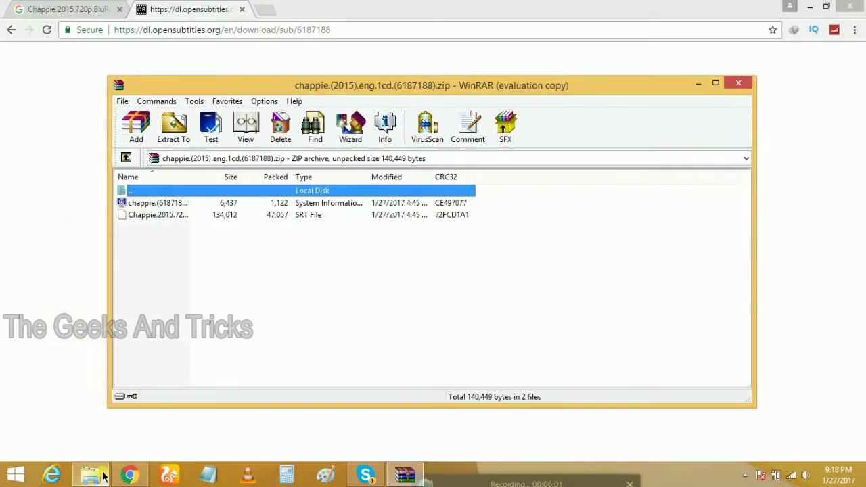
# Extract both files from the downloaded subtitle archive into the Chappie (2015) folder beside the movie, and close WinRAR.
pyautogui.moveTo(102, 477)
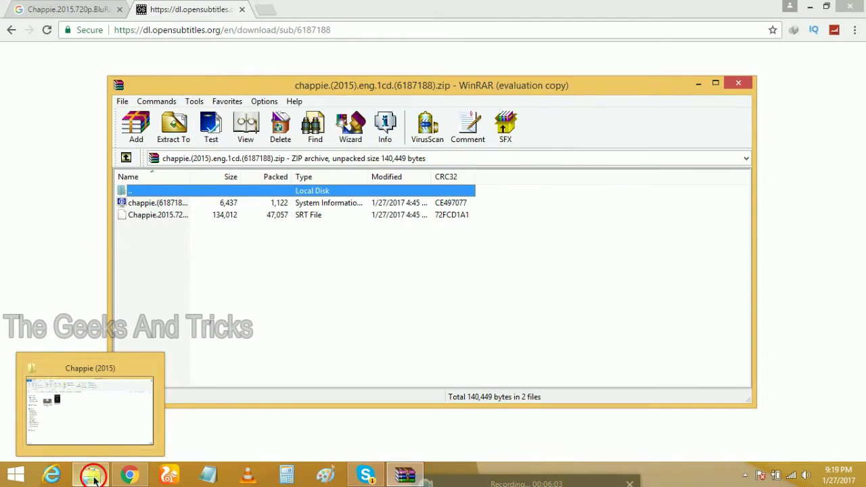
pyautogui.click(94, 477)
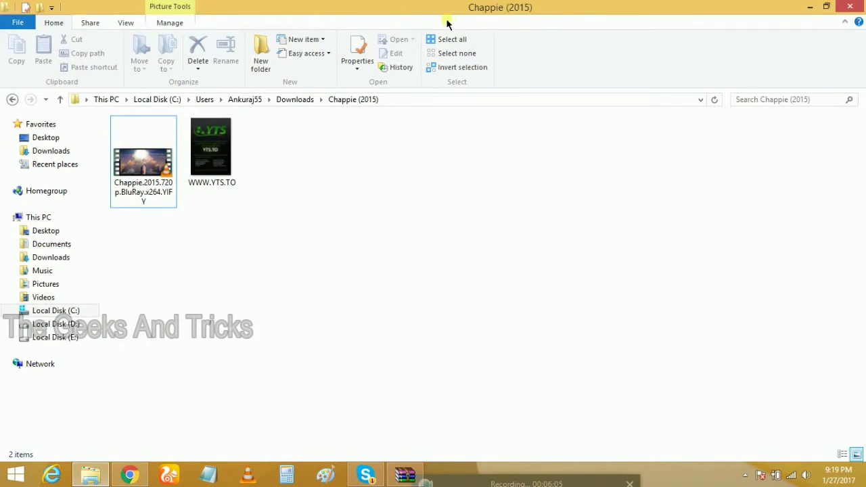
pyautogui.moveTo(463, 7); pyautogui.dragTo(732, 61)
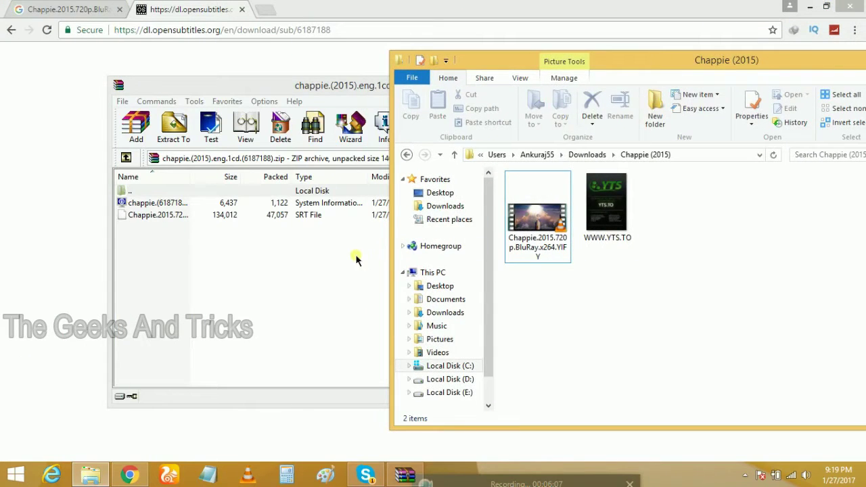
pyautogui.click(324, 233)
pyautogui.moveTo(431, 94); pyautogui.dragTo(286, 91)
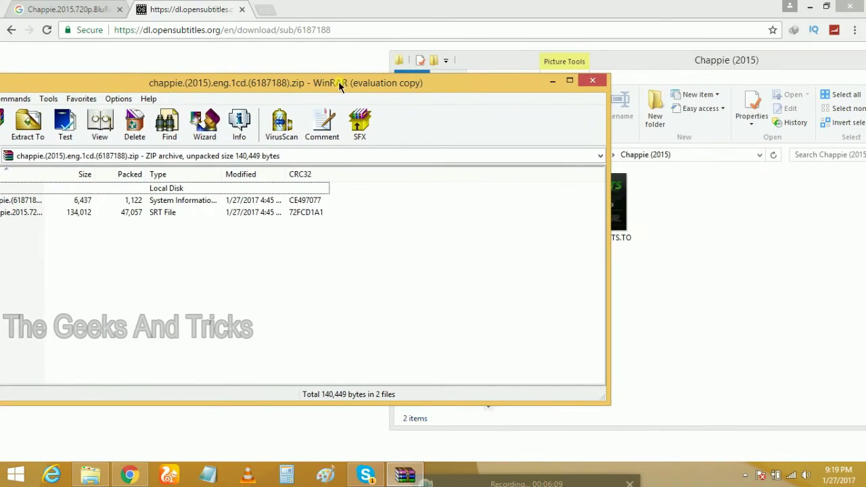
pyautogui.moveTo(318, 246); pyautogui.dragTo(427, 267)
pyautogui.moveTo(758, 304); pyautogui.dragTo(751, 293)
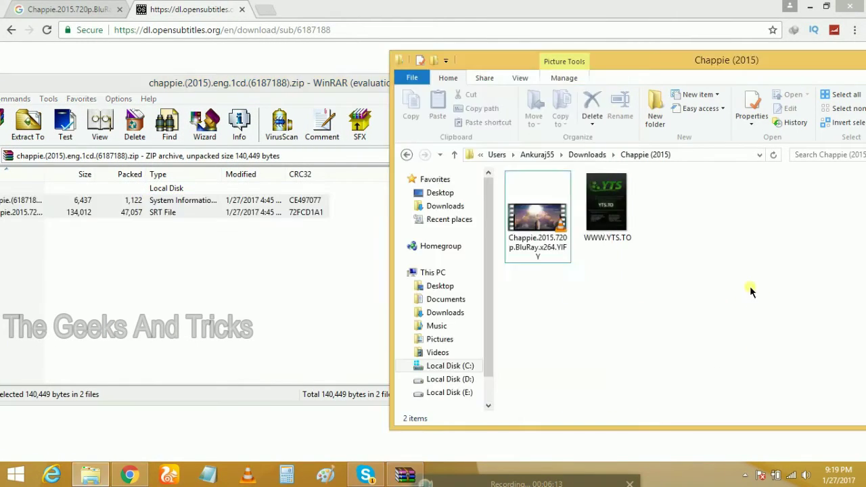
pyautogui.click(367, 88)
pyautogui.click(596, 81)
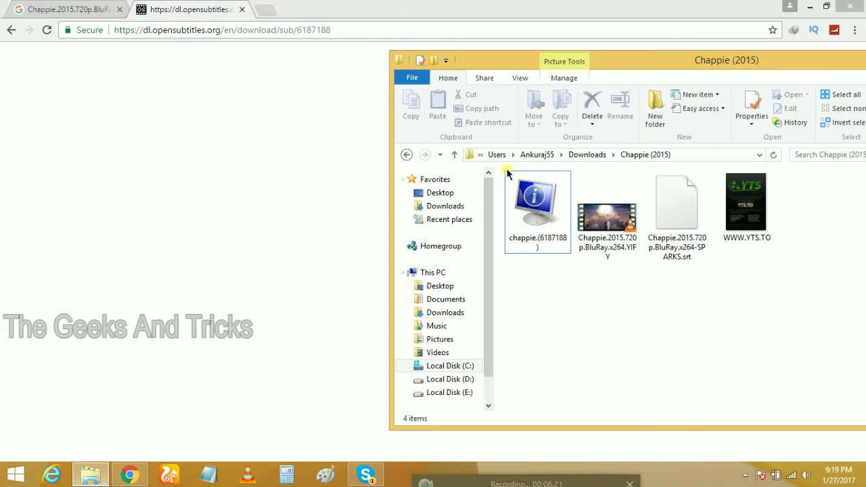
# Maximize the Chappie (2015) folder window and look over the extracted information file and the .srt subtitle file.
pyautogui.doubleClick(655, 62)
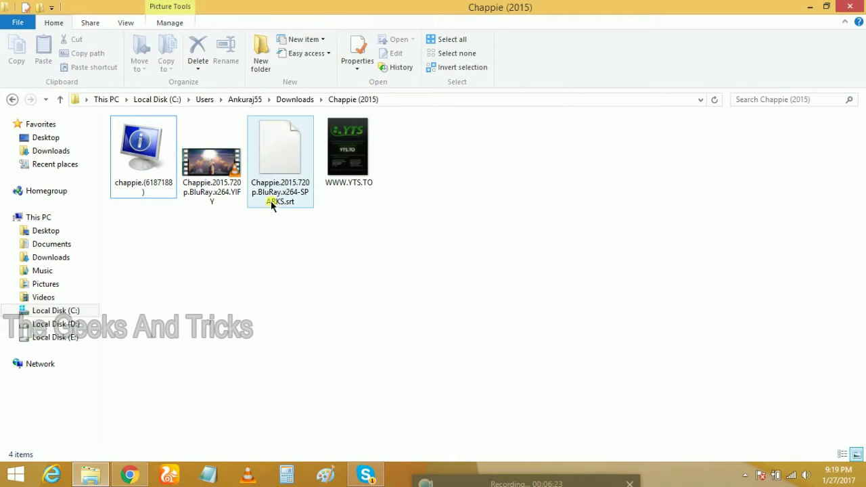
pyautogui.click(278, 170)
pyautogui.click(148, 164)
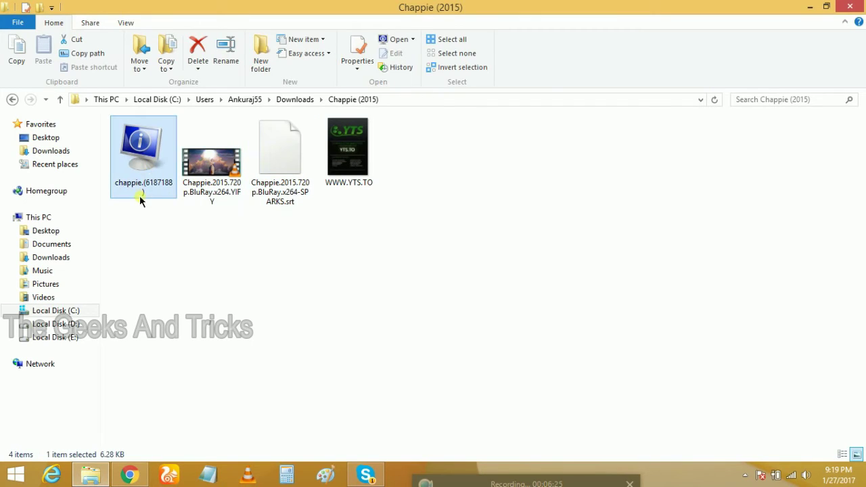
pyautogui.click(291, 178)
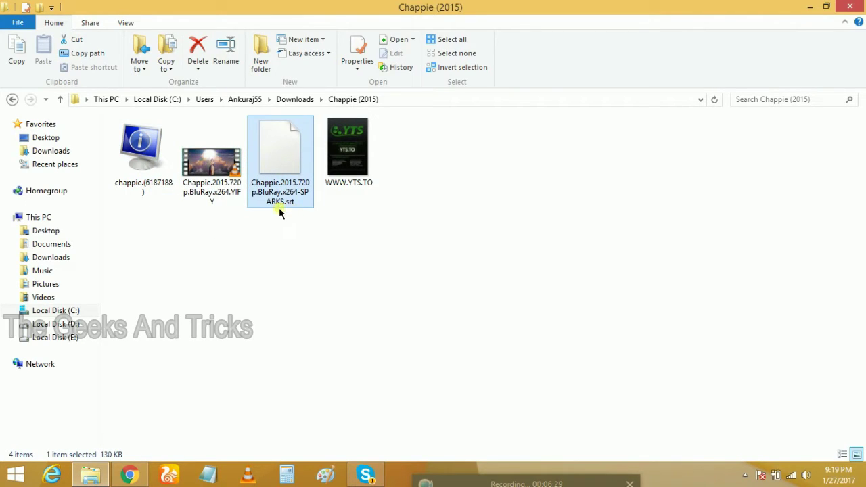
pyautogui.click(264, 232)
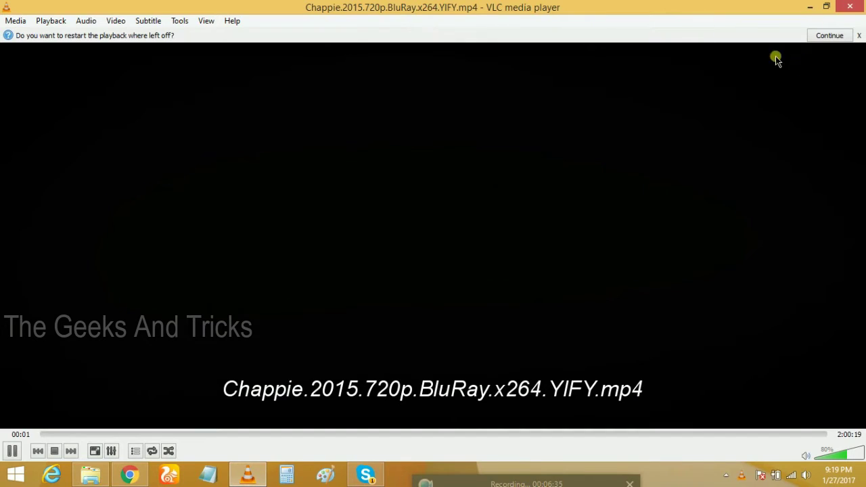
# Play the Chappie movie in VLC and drop Chappie.2015.720p.BluRay.x264-SPARKS.srt from the folder onto the player.
pyautogui.click(41, 434)
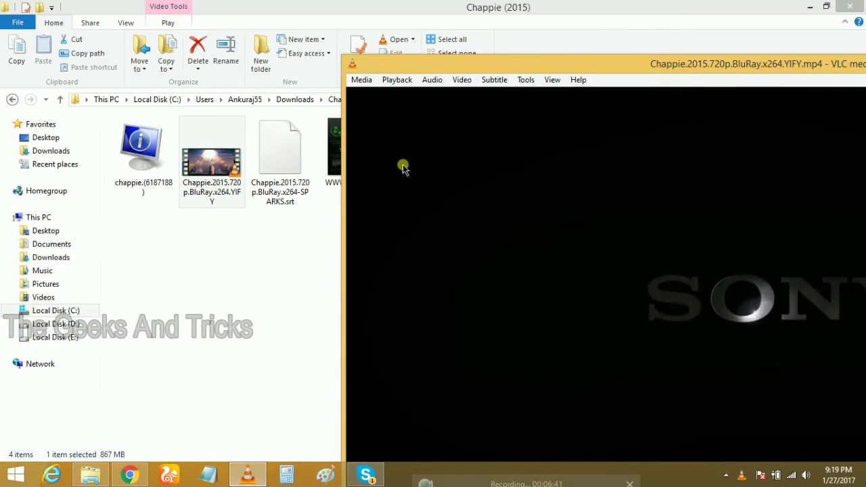
pyautogui.moveTo(277, 167); pyautogui.dragTo(546, 227)
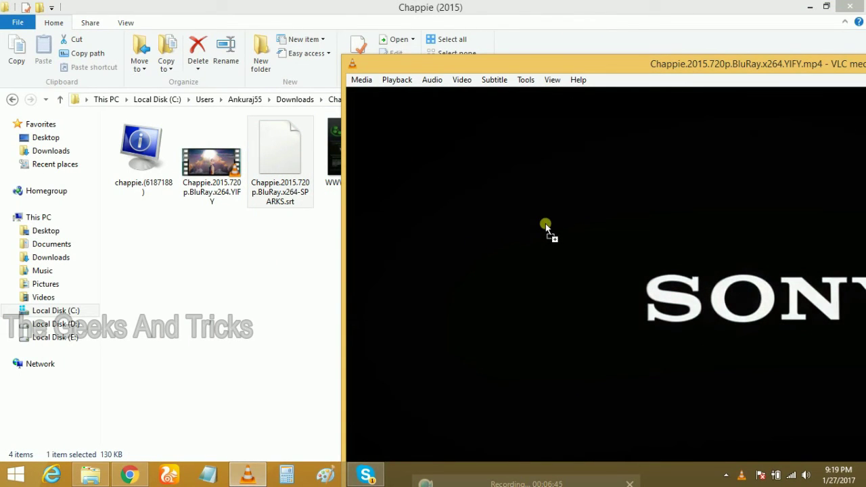
pyautogui.moveTo(360, 223); pyautogui.dragTo(278, 236)
pyautogui.click(280, 203)
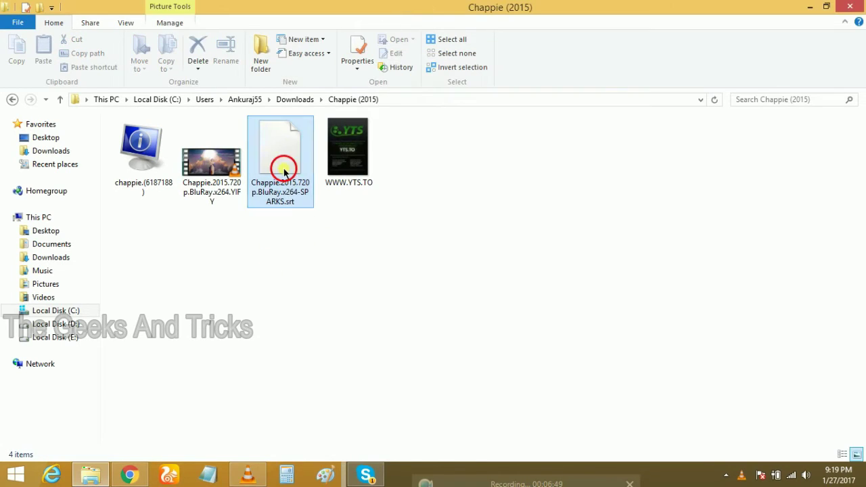
pyautogui.moveTo(281, 170); pyautogui.dragTo(578, 279)
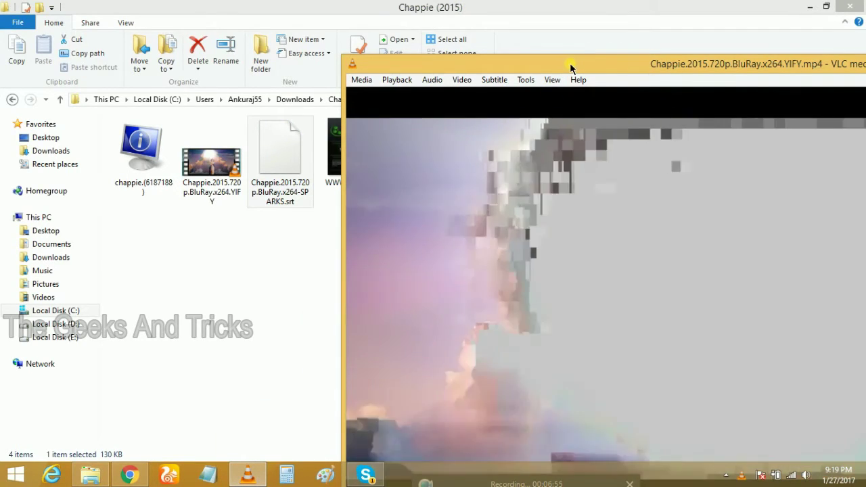
# Maximize VLC and add Chappie.2015.720p.BluRay.x264-SPARKS.srt to the movie as a subtitle file.
pyautogui.doubleClick(549, 66)
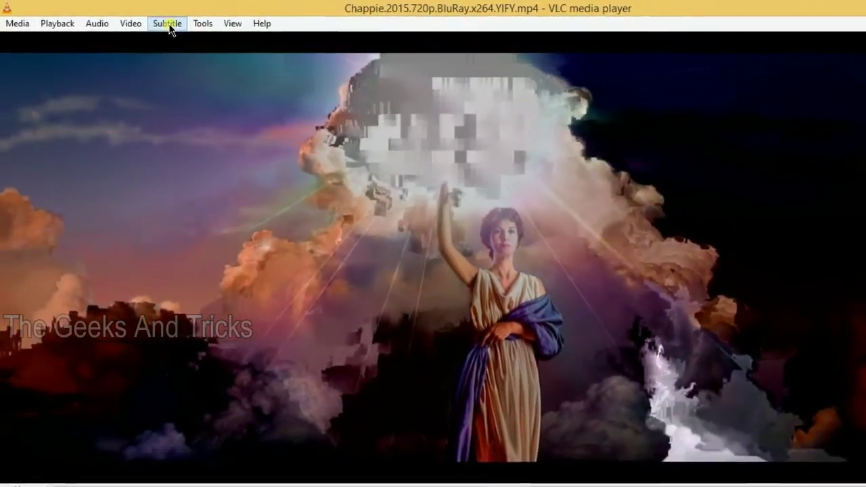
pyautogui.click(170, 25)
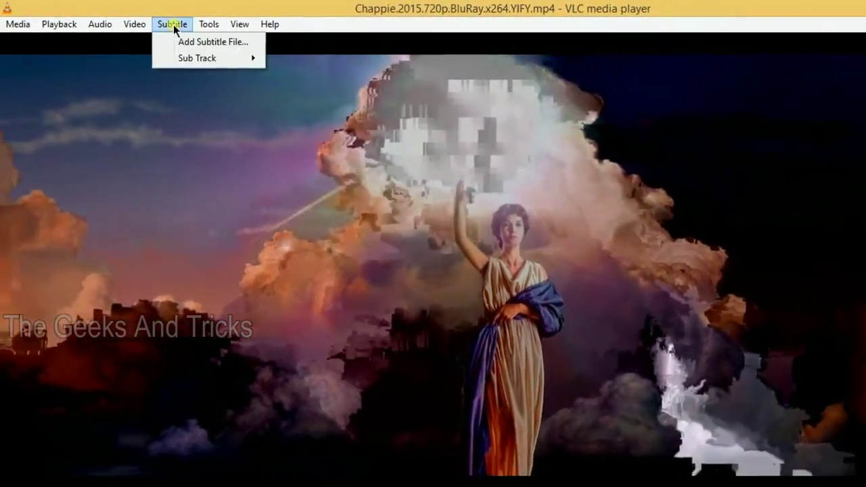
pyautogui.click(171, 39)
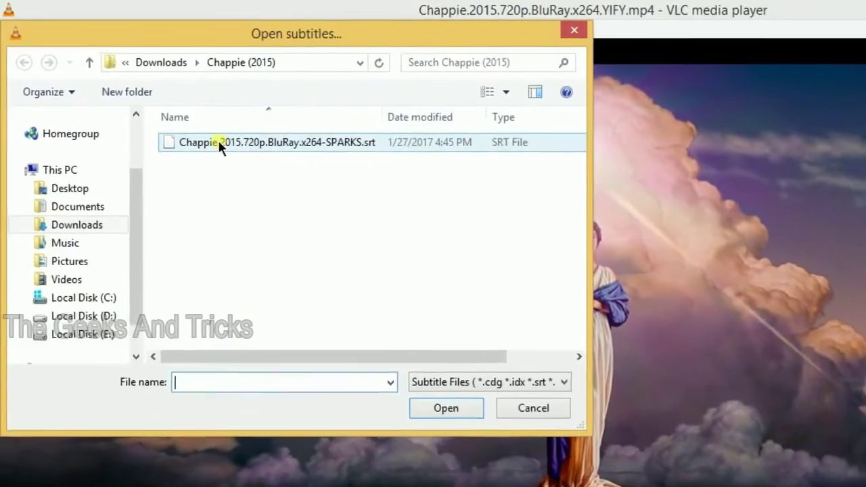
pyautogui.click(245, 159)
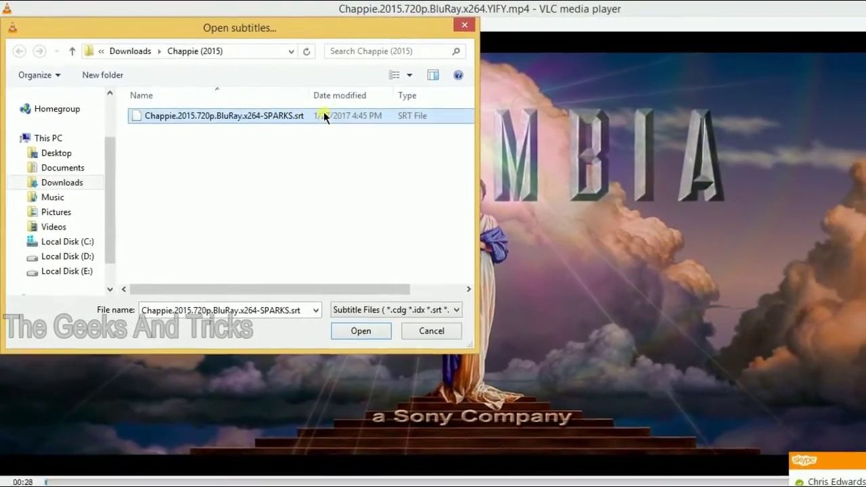
pyautogui.doubleClick(332, 126)
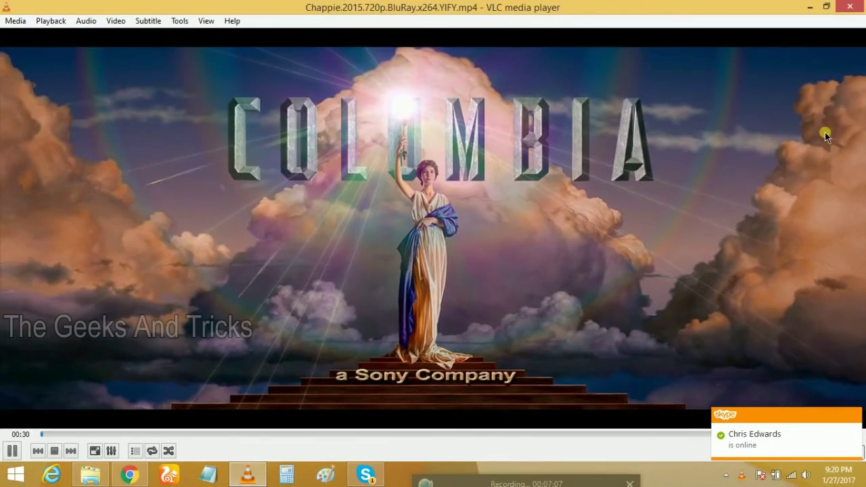
# Toggle full screen, skip ahead to about 21:05 in the movie to check the subtitles, and close VLC.
pyautogui.doubleClick(350, 357)
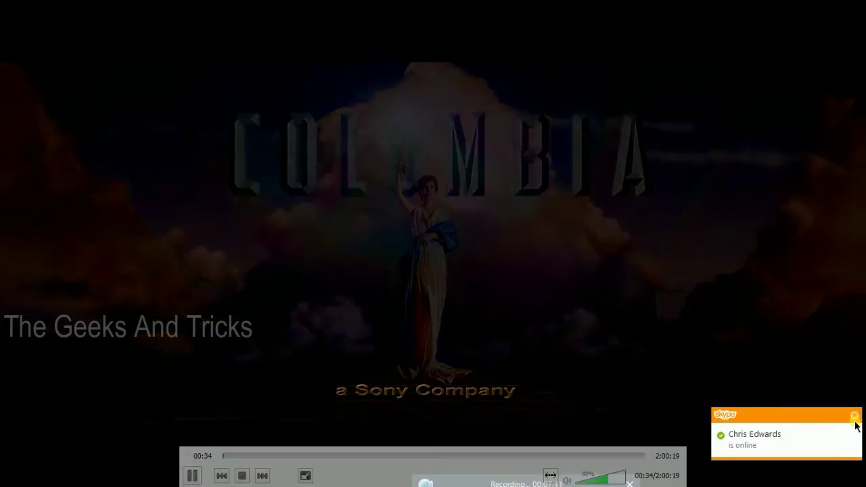
pyautogui.doubleClick(300, 368)
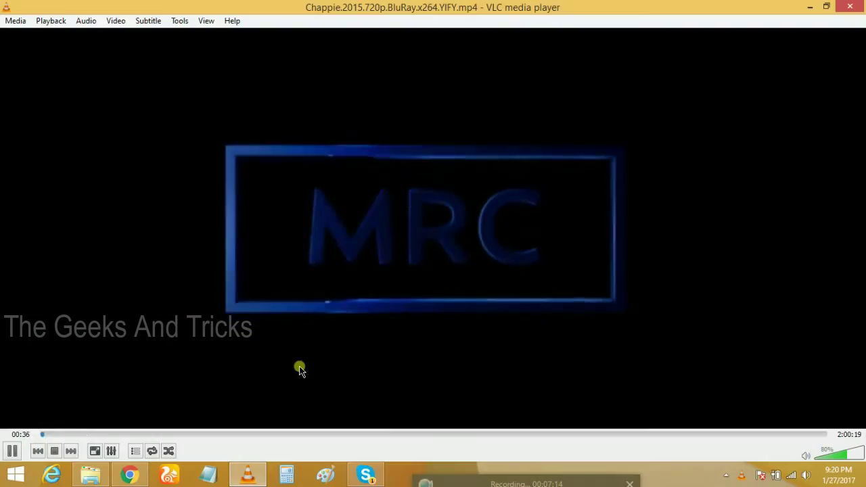
pyautogui.click(83, 434)
pyautogui.click(136, 435)
pyautogui.click(166, 434)
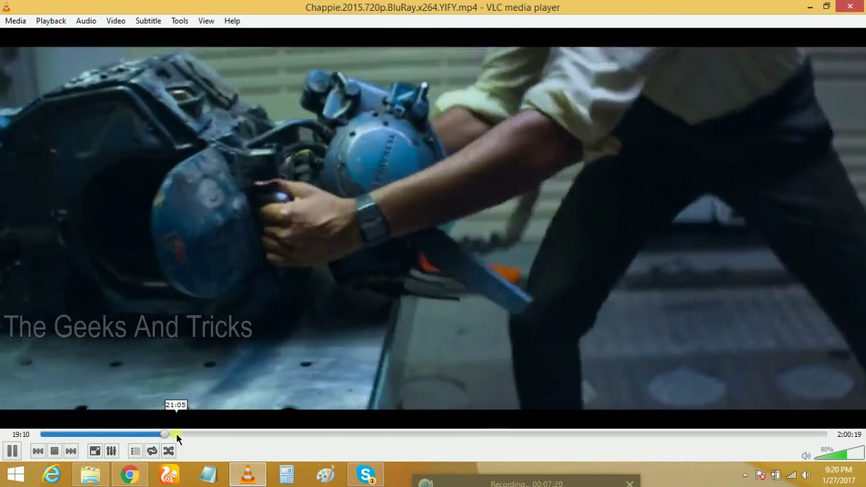
pyautogui.click(176, 435)
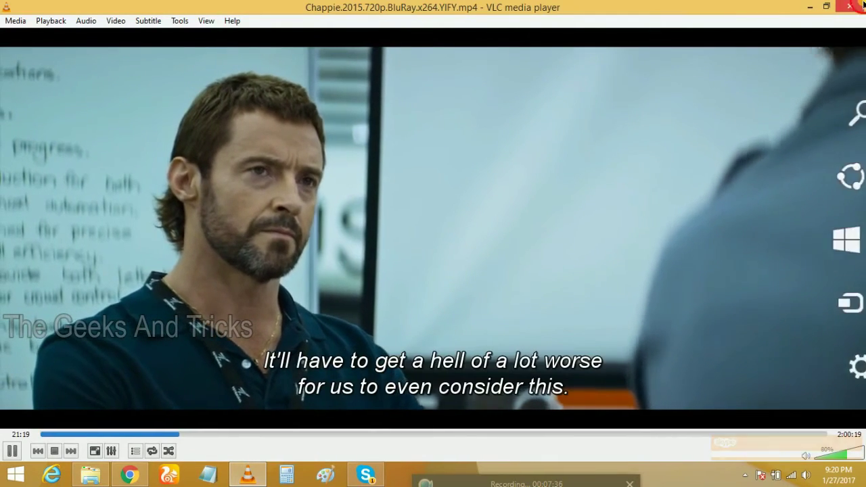
pyautogui.click(849, 6)
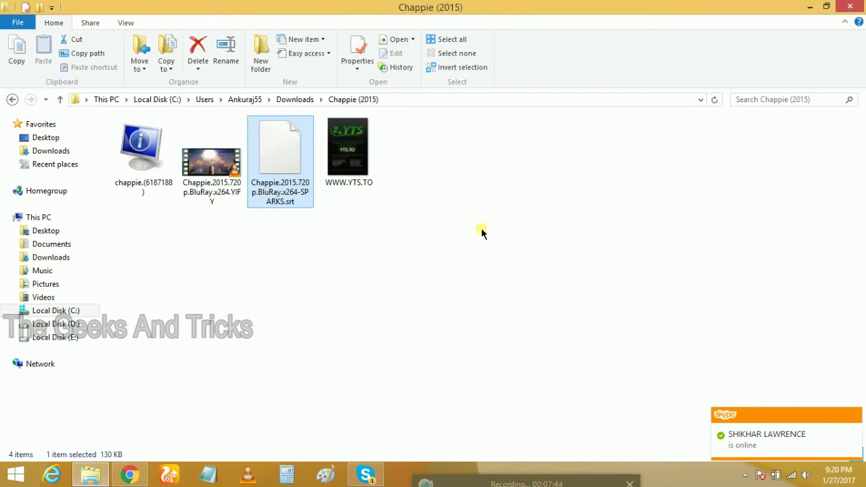
pyautogui.click(482, 233)
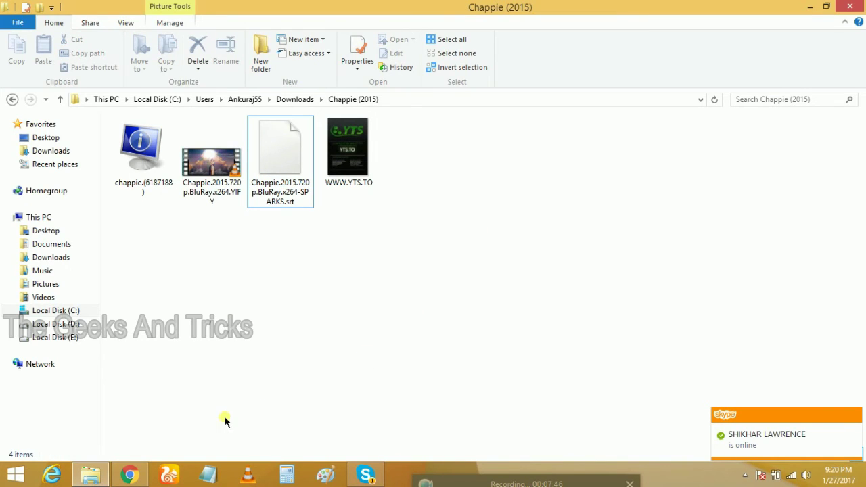